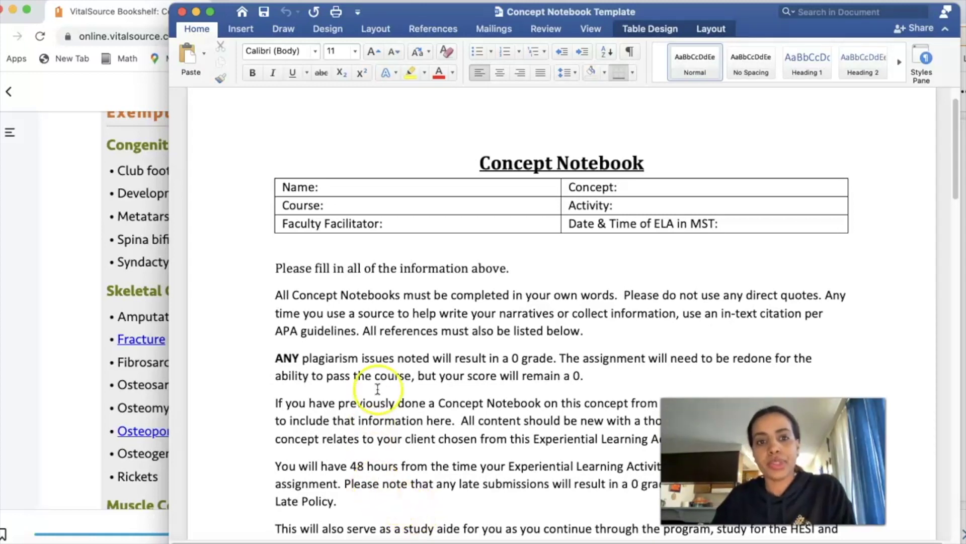
# Bring Box 26-1 Exemplars of Impaired Mobility into view in VitalSource, then switch to the Nurseslabs care plan page
pyautogui.scroll(-2, 378, 387)
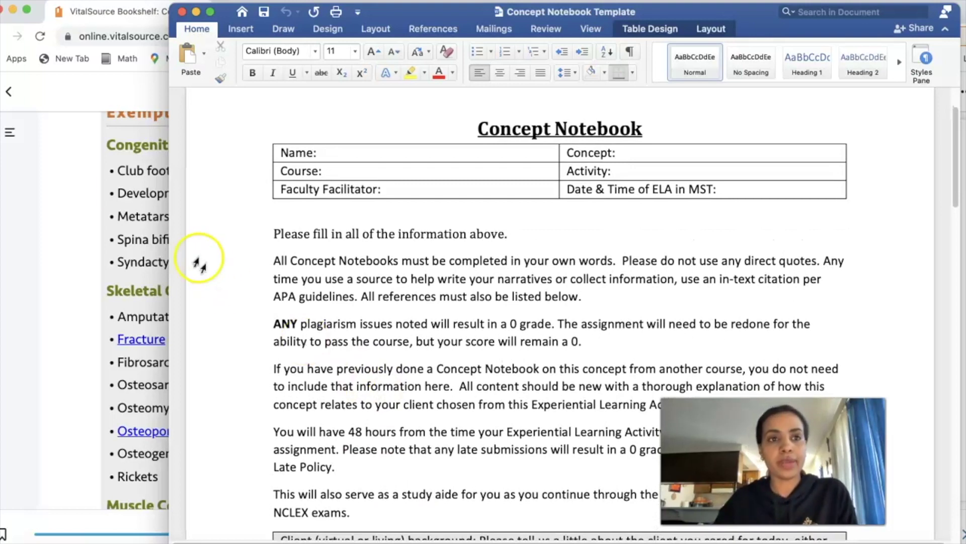
pyautogui.click(100, 13)
pyautogui.scroll(3, 257, 330)
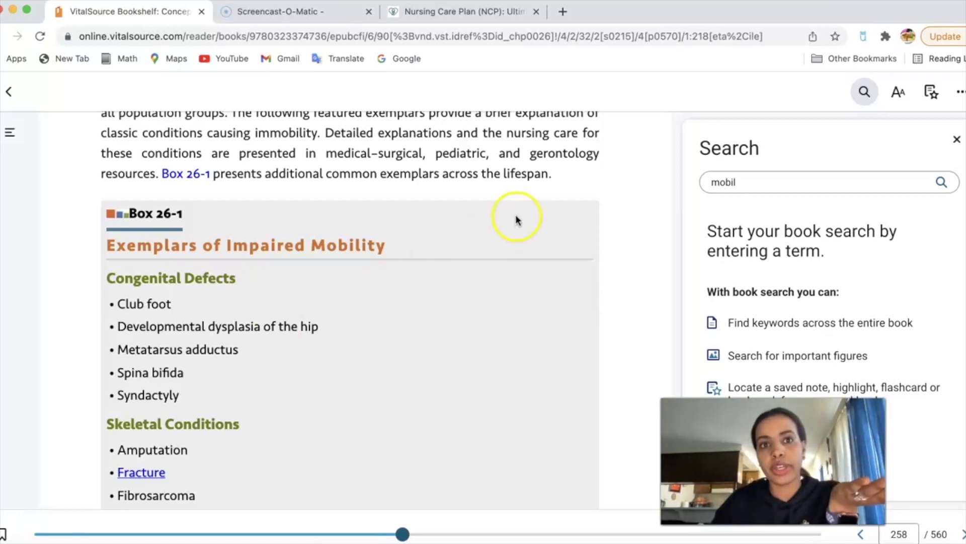
pyautogui.click(444, 19)
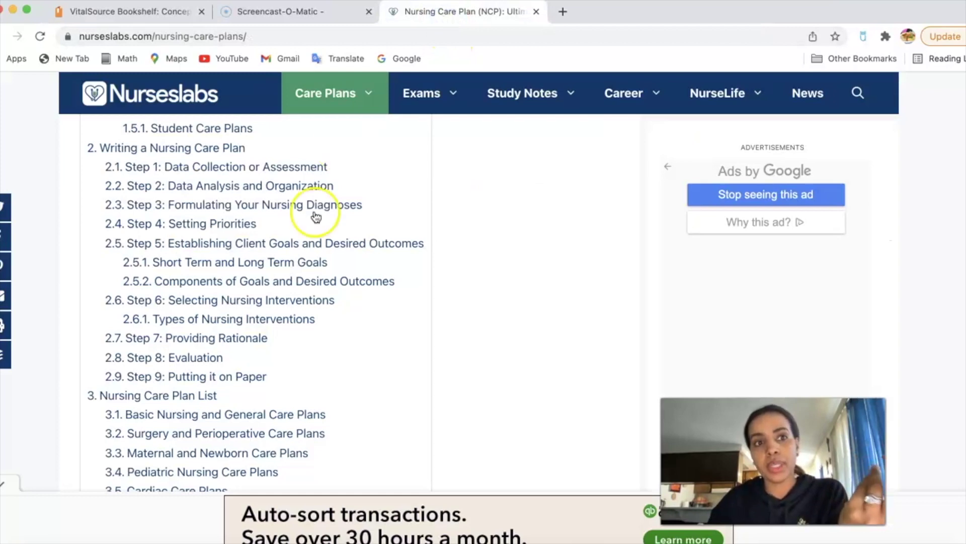
# Look over the Nurseslabs Nursing Care Plan table of contents, then return to the Concept Notebook in Word
pyautogui.moveTo(327, 93)
pyautogui.scroll(5, 317, 257)
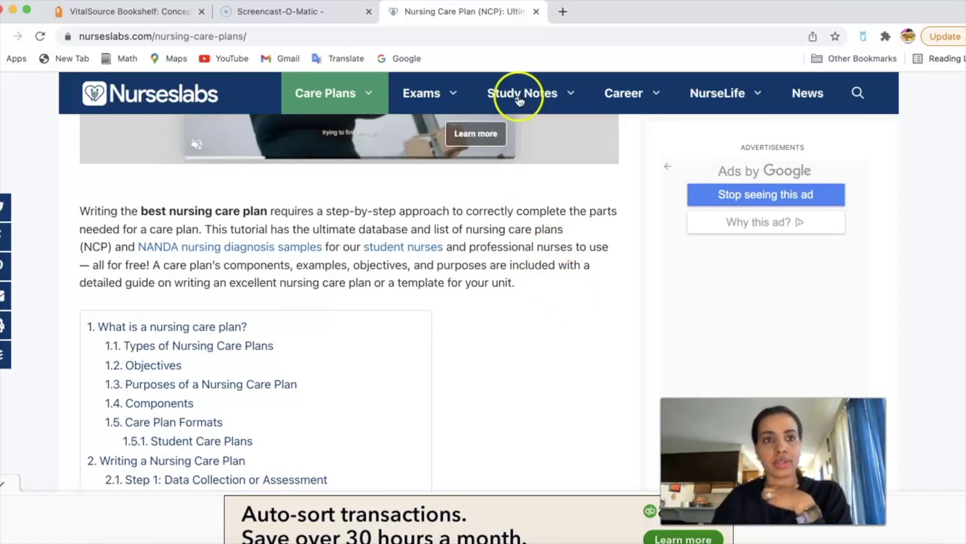
pyautogui.moveTo(356, 87)
pyautogui.click(239, 541)
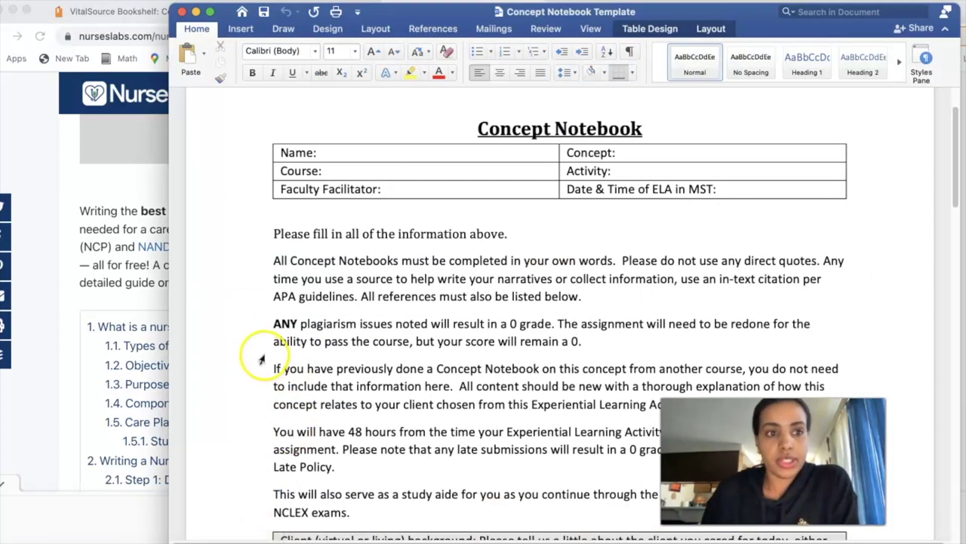
pyautogui.click(335, 169)
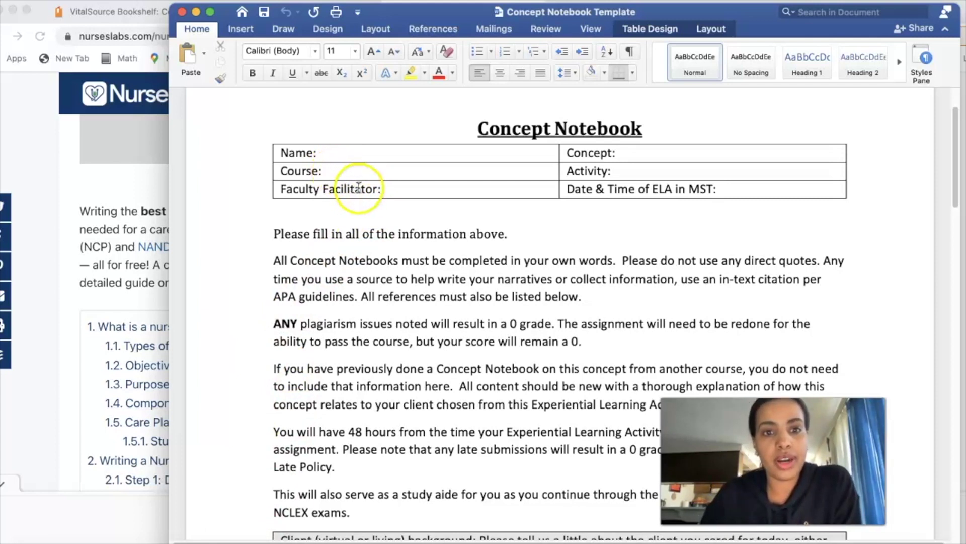
pyautogui.click(388, 194)
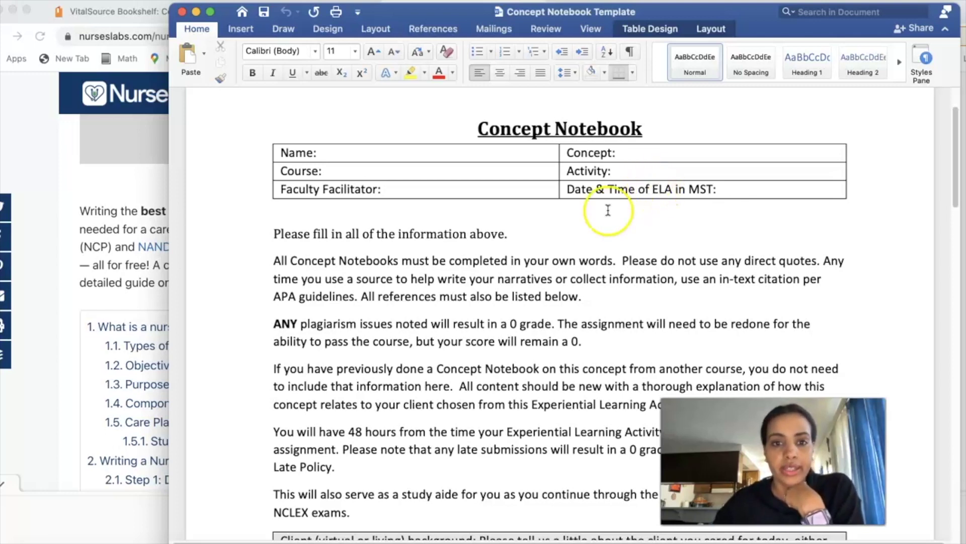
pyautogui.scroll(-2, 542, 292)
# Scroll down to the Client background answer cell, then place the cursor in the Related concepts cell
pyautogui.scroll(-4, 541, 292)
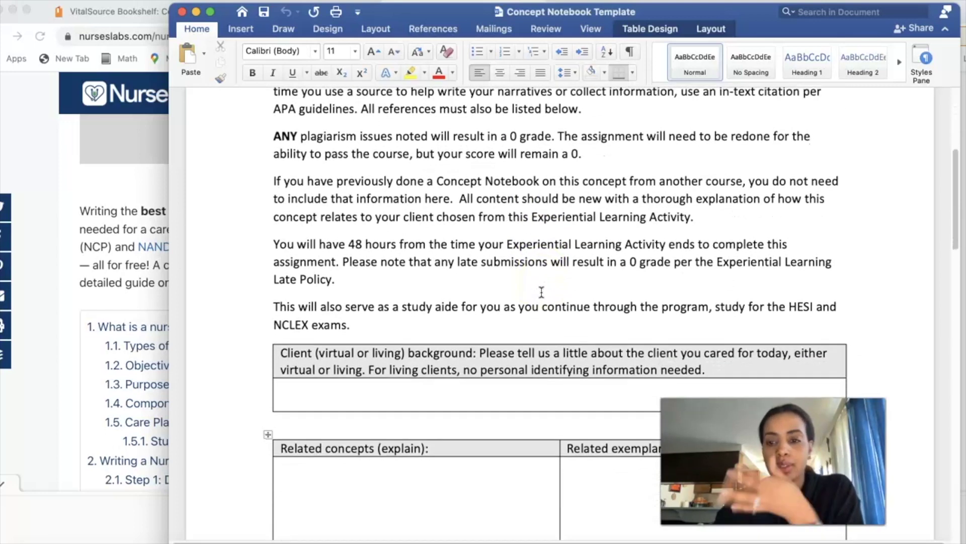
pyautogui.scroll(-2, 541, 292)
pyautogui.click(426, 341)
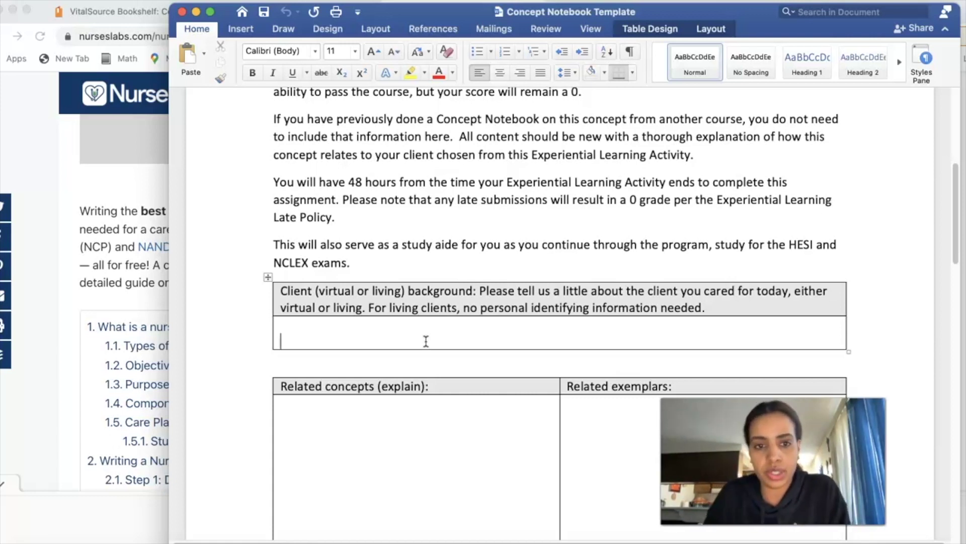
pyautogui.scroll(-4, 426, 341)
pyautogui.click(388, 231)
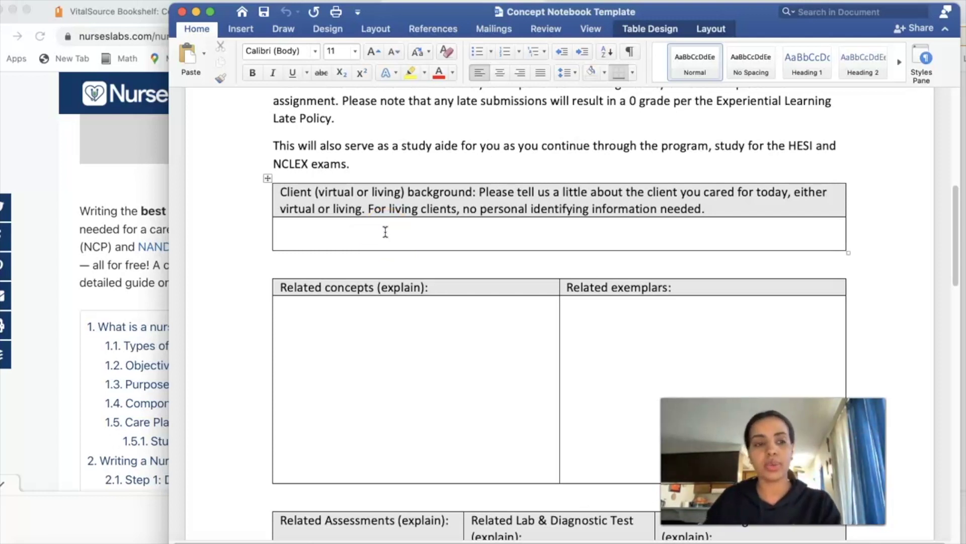
pyautogui.click(322, 320)
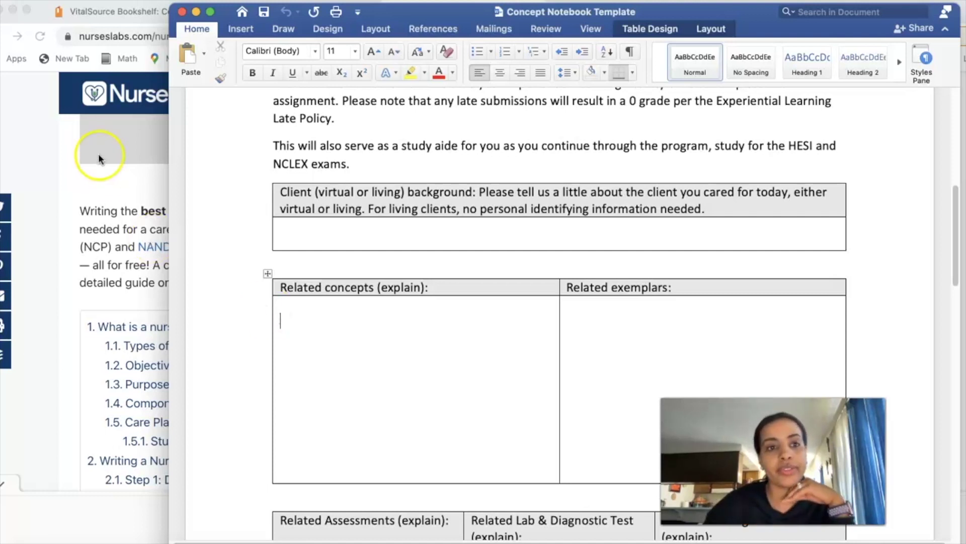
# View page 258's Figure 26-3 Mobility concept map in VitalSource, then go back to Word
pyautogui.click(98, 11)
pyautogui.scroll(10, 428, 458)
pyautogui.scroll(4, 429, 459)
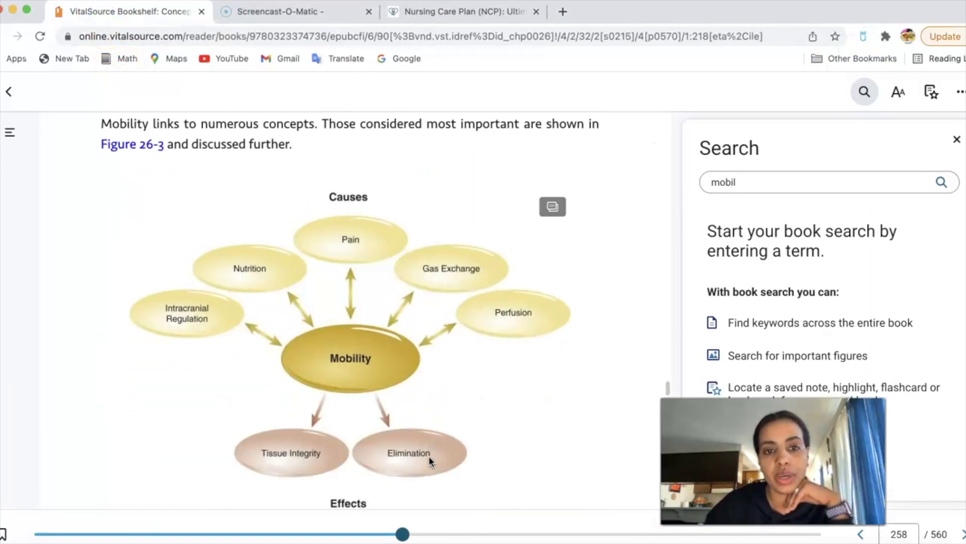
pyautogui.scroll(-1, 429, 460)
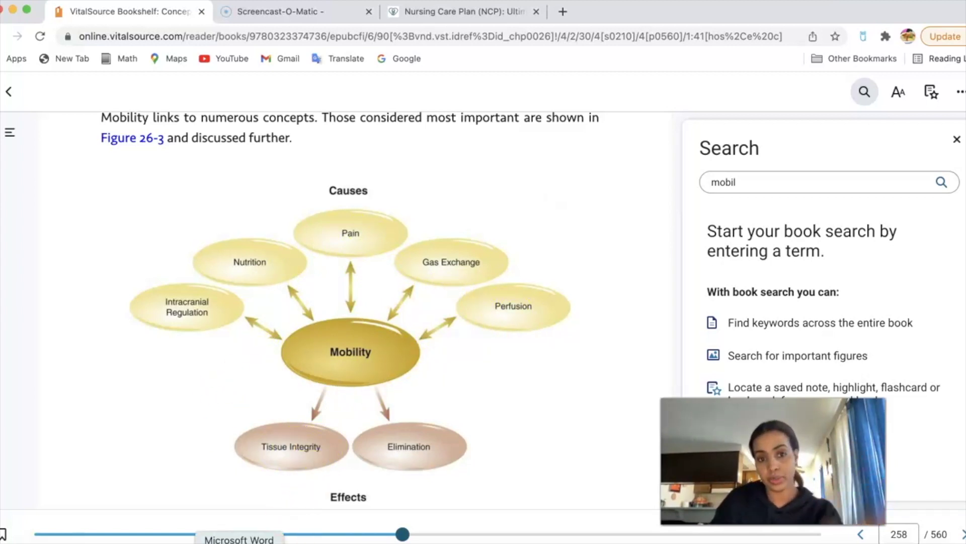
pyautogui.click(239, 541)
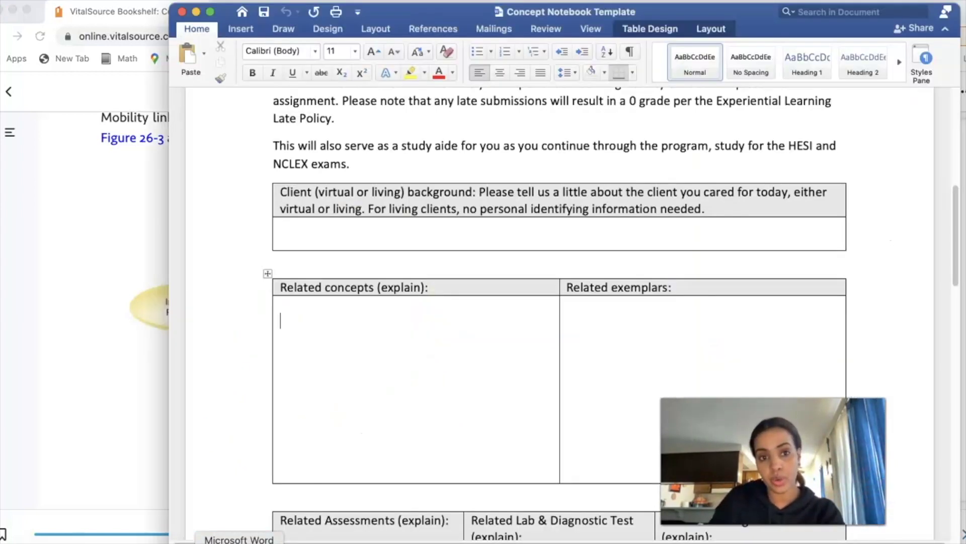
pyautogui.click(353, 343)
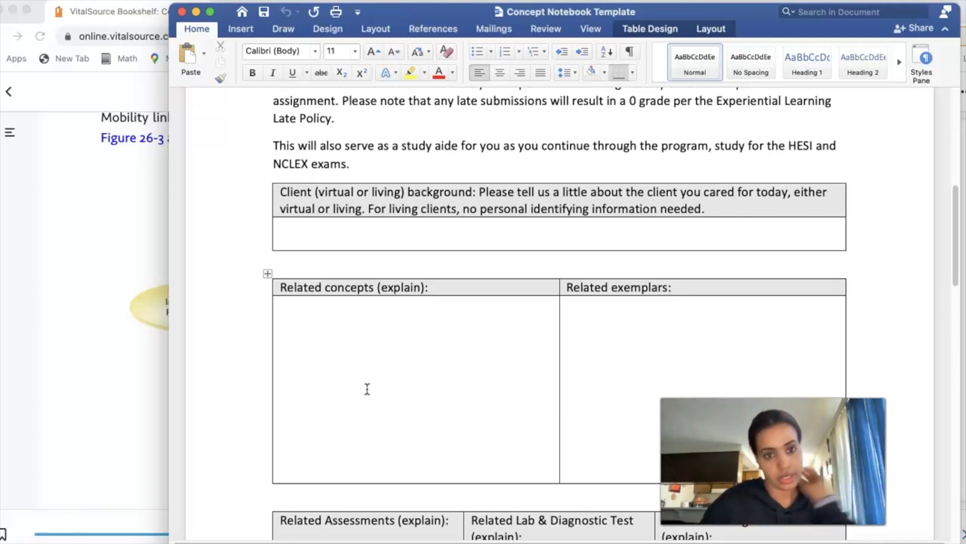
pyautogui.scroll(-2, 368, 389)
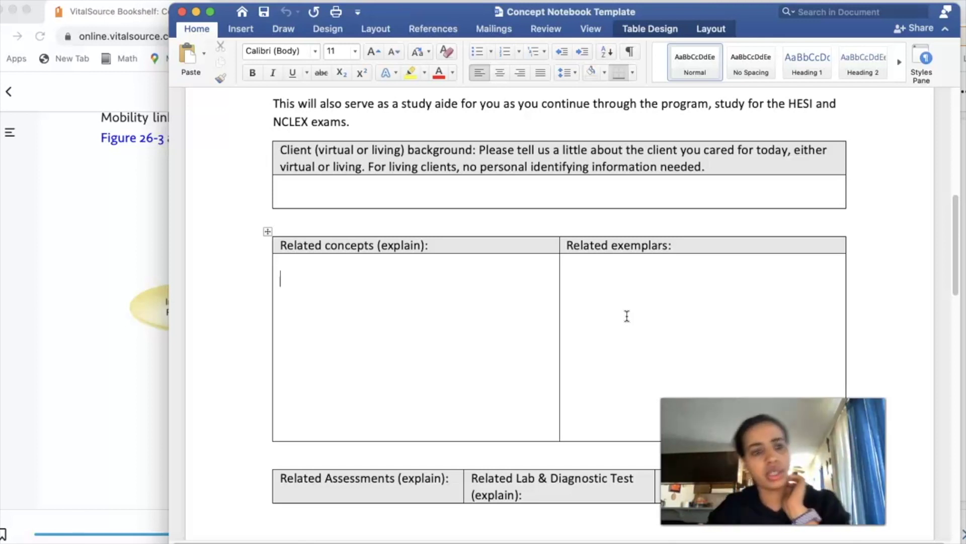
pyautogui.click(507, 280)
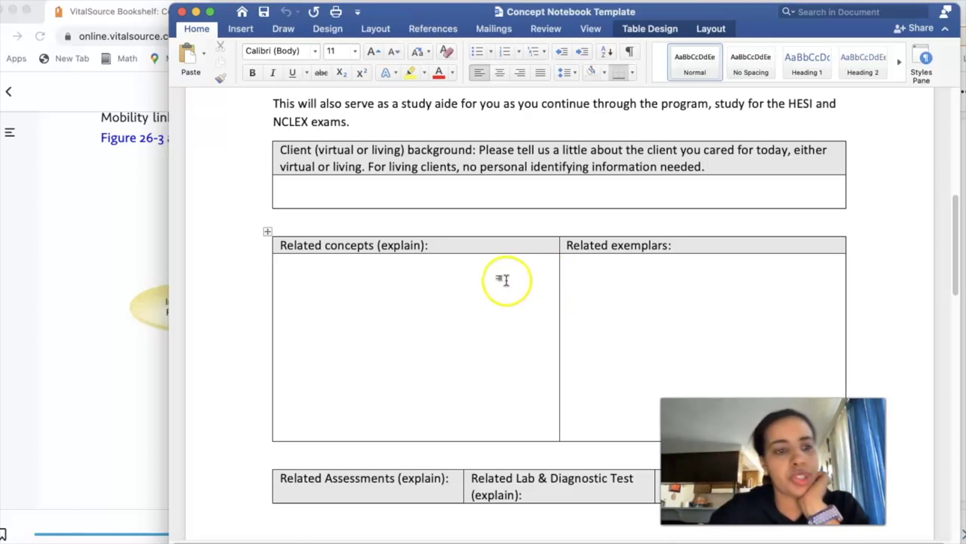
# Scroll VitalSource through Clinical Exemplars to page 258's Box 26-1 Exemplars of Impaired Mobility
pyautogui.click(128, 16)
pyautogui.scroll(-10, 274, 187)
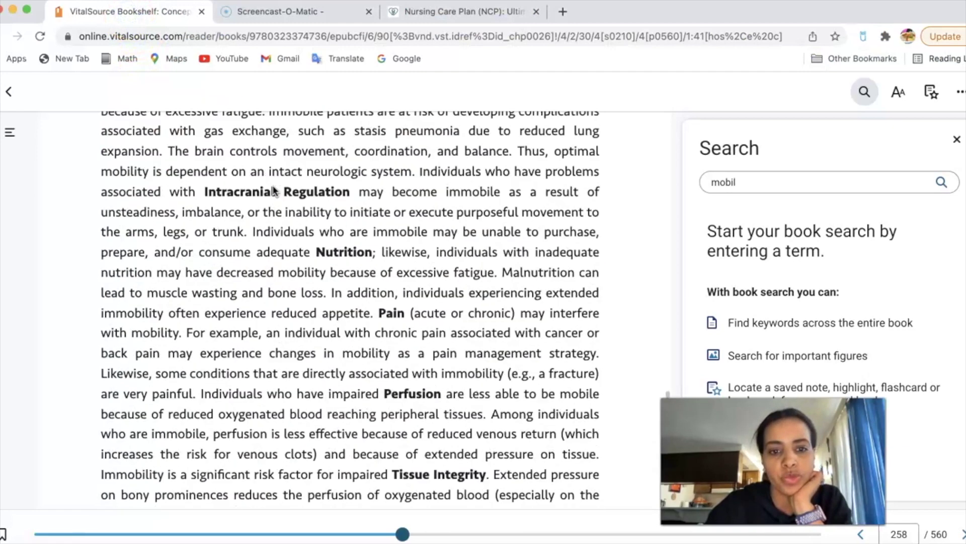
pyautogui.scroll(-8, 273, 188)
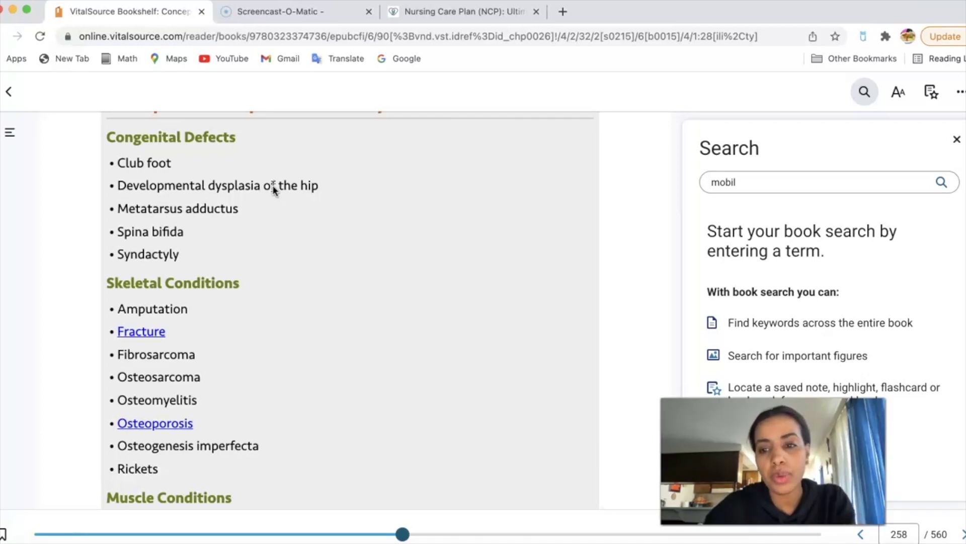
pyautogui.scroll(-2, 250, 216)
pyautogui.scroll(-1, 250, 218)
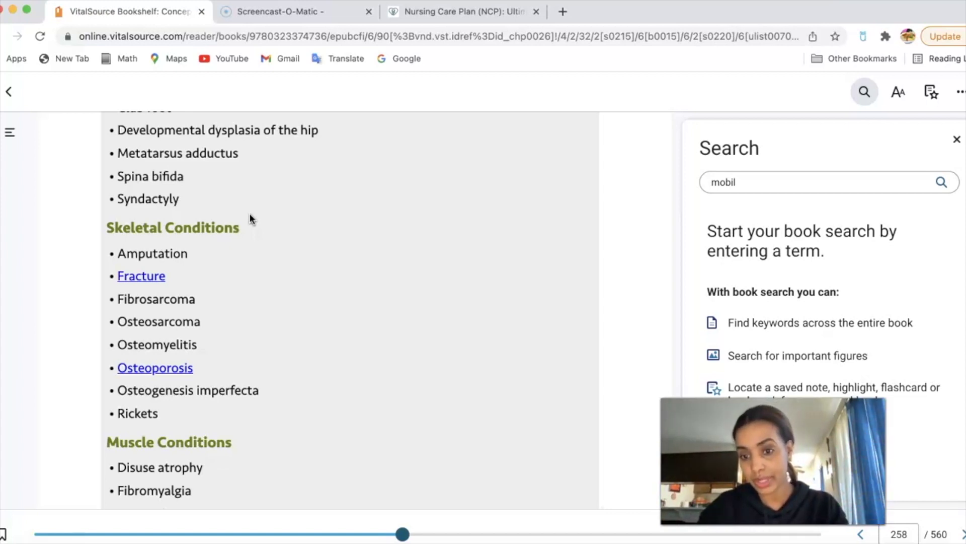
pyautogui.scroll(-1, 289, 326)
pyautogui.scroll(1, 290, 326)
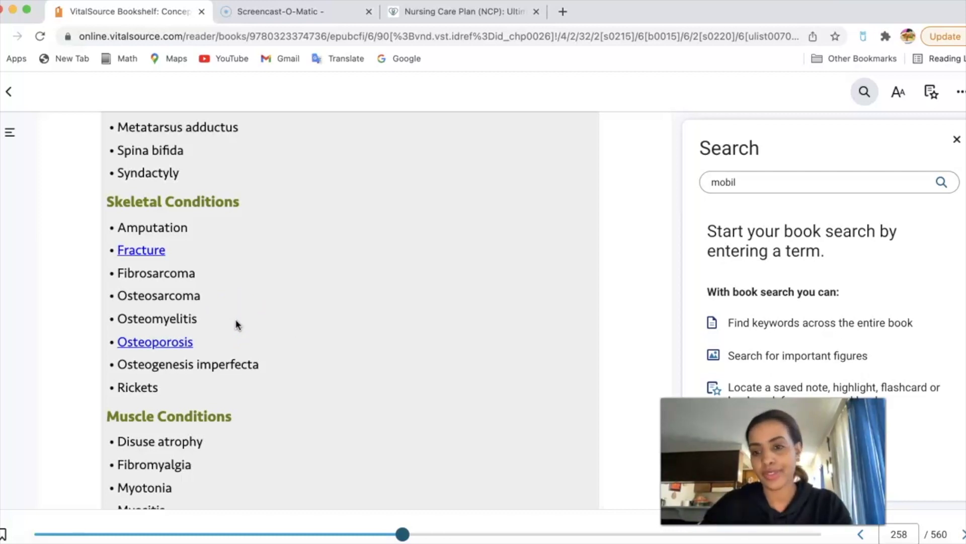
pyautogui.scroll(-1, 238, 325)
pyautogui.scroll(8, 237, 302)
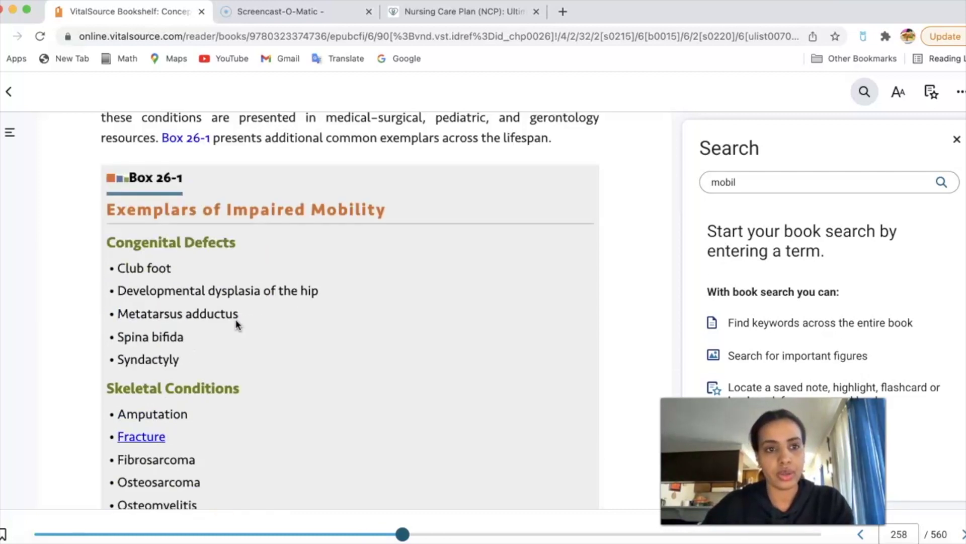